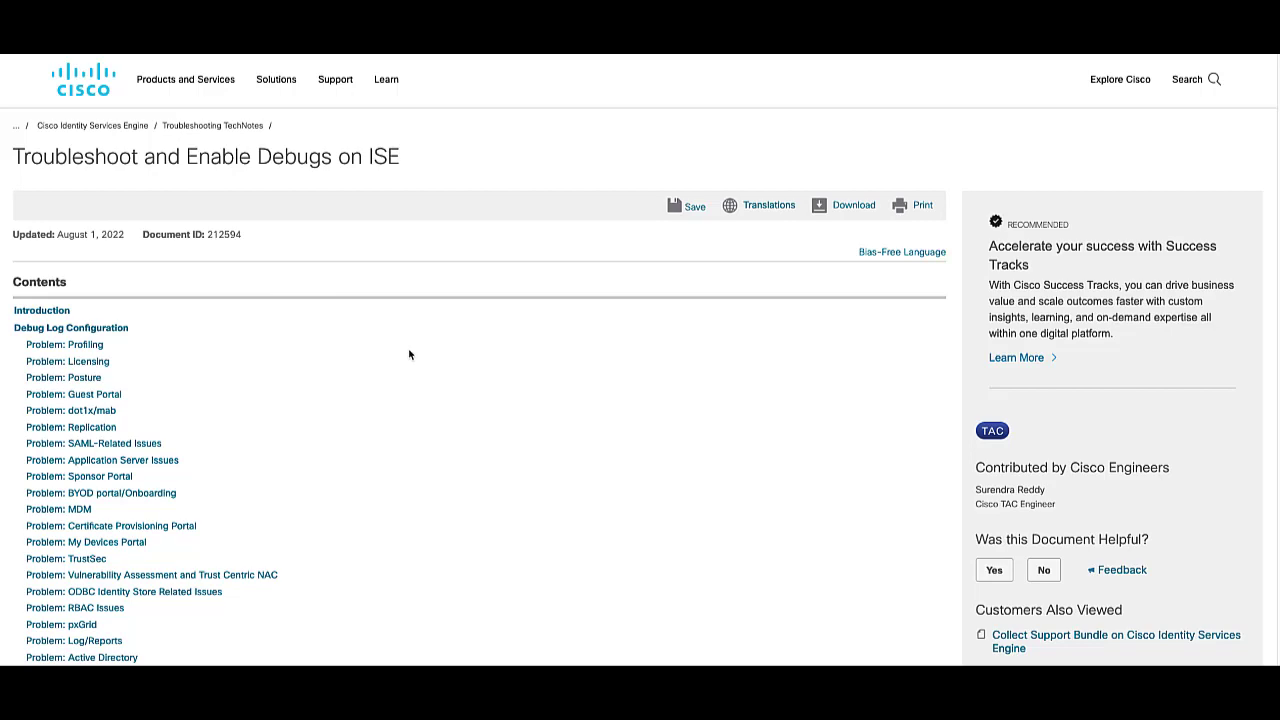
Look up the attributes to set to debug level in the ISE debug document, starting from the Profiling problem section
scroll(416, 385, "down", 2)
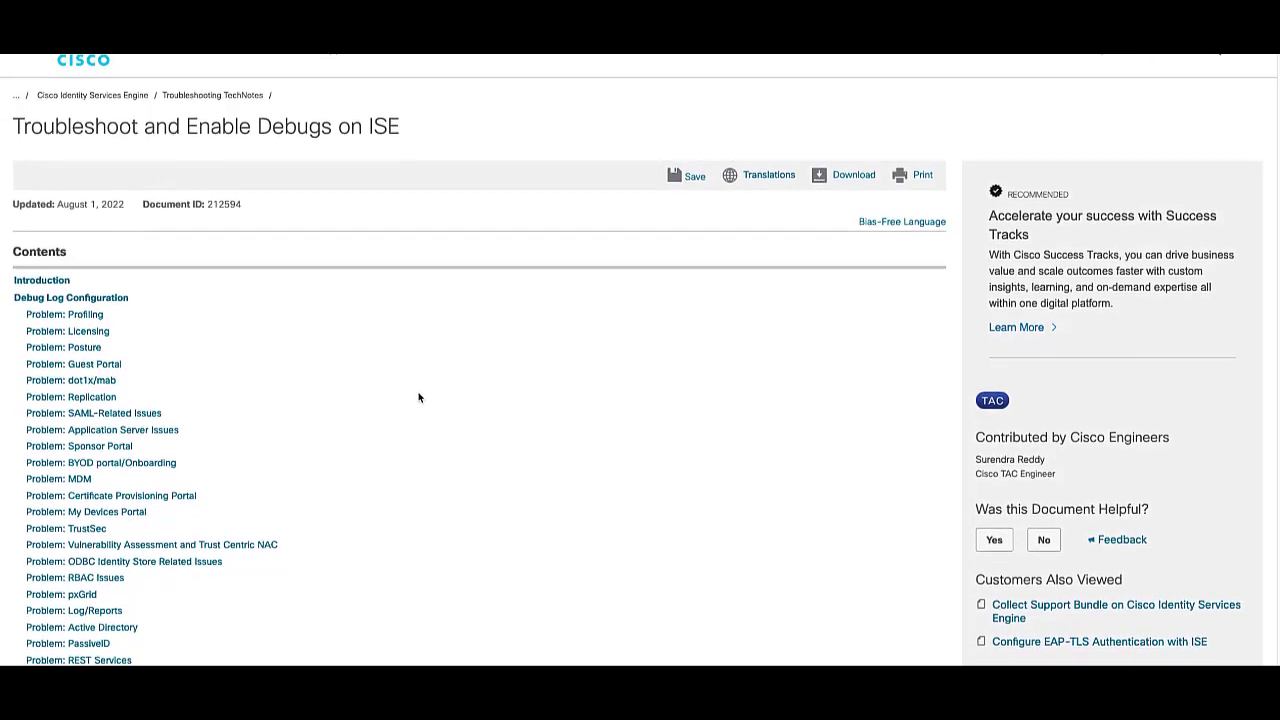
scroll(419, 397, "down", 1)
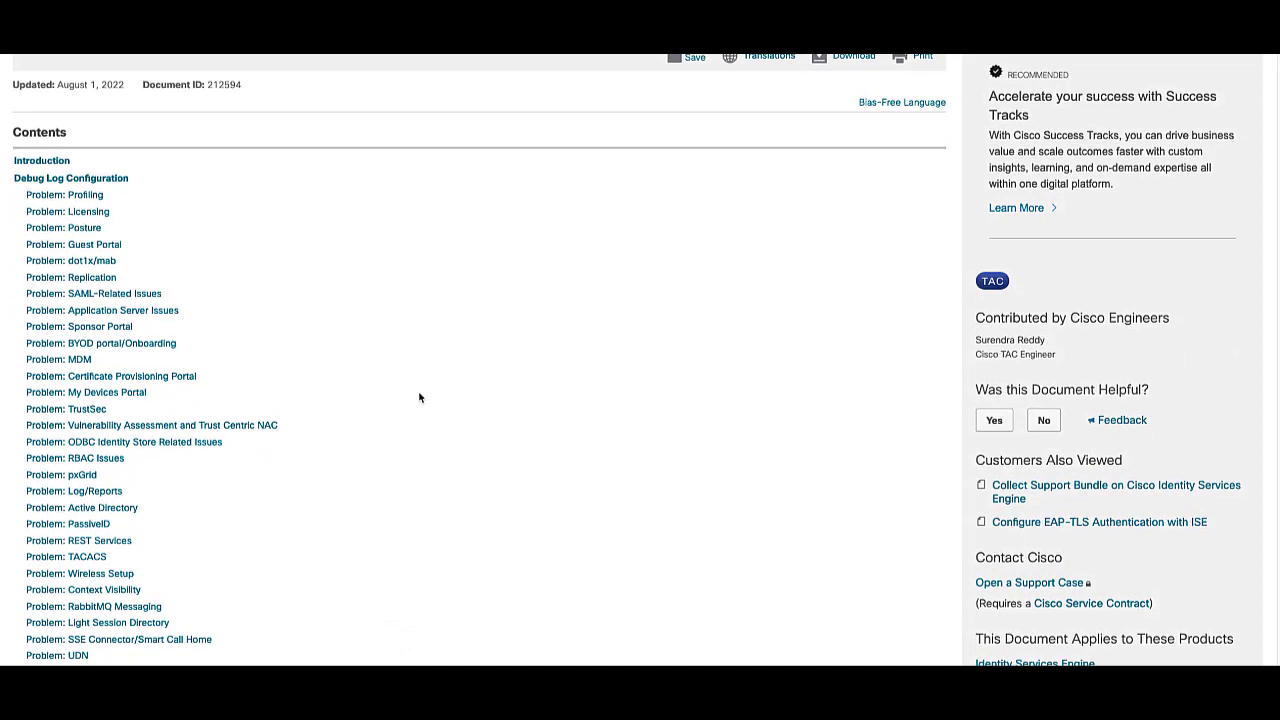
left_click(77, 194)
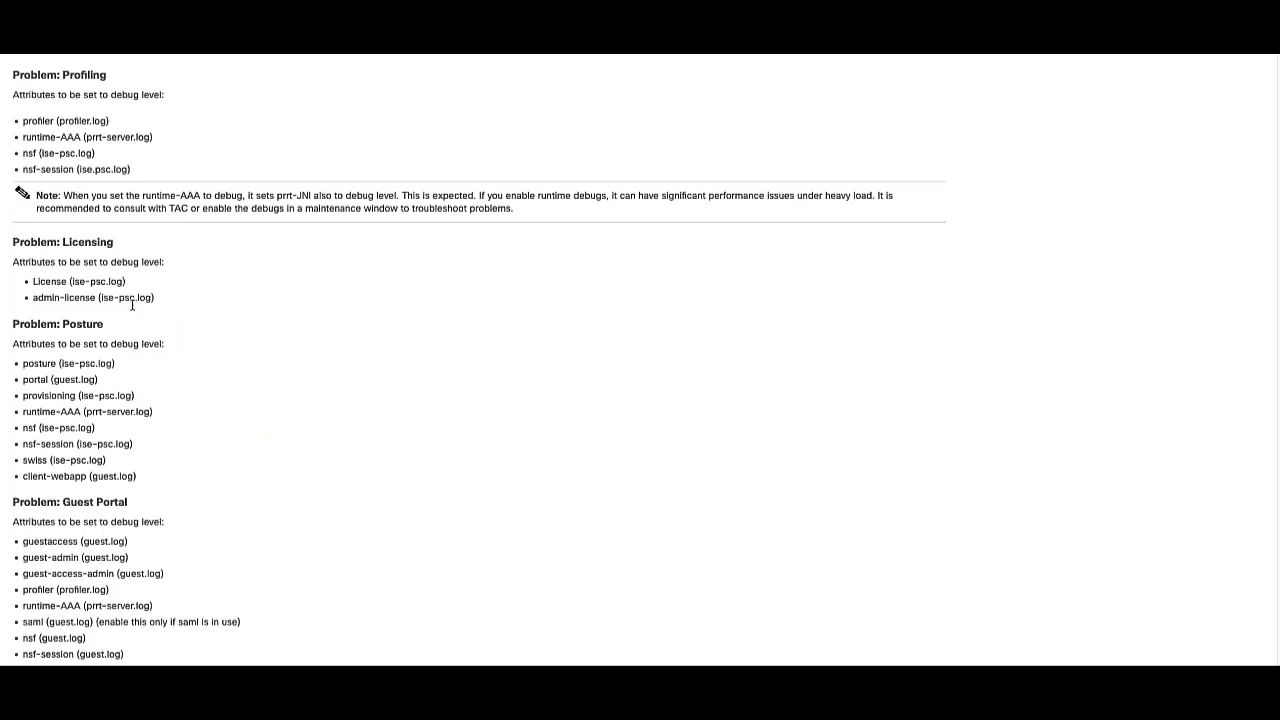
scroll(143, 330, "down", 1)
scroll(143, 330, "down", 2)
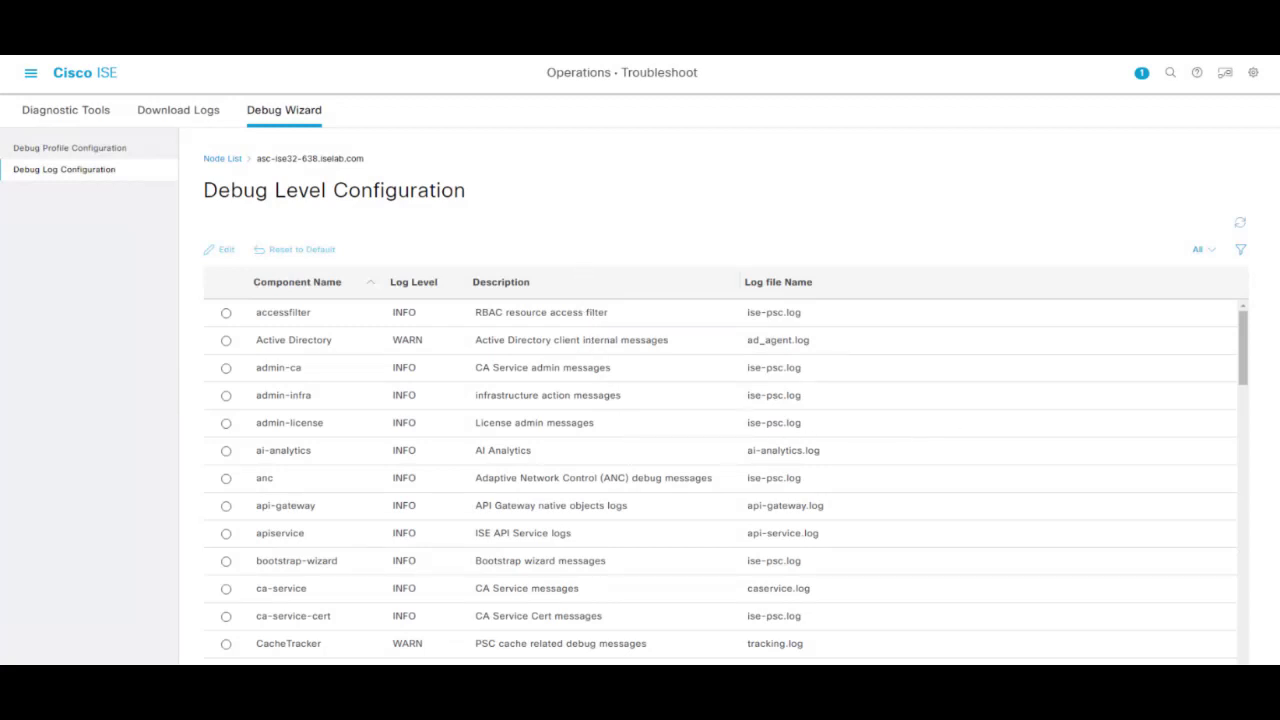
Open the log level choices of the accessfilter component in the Debug Level Configuration of node asc-ise32-638
left_click_drag(1246, 360, 1246, 323)
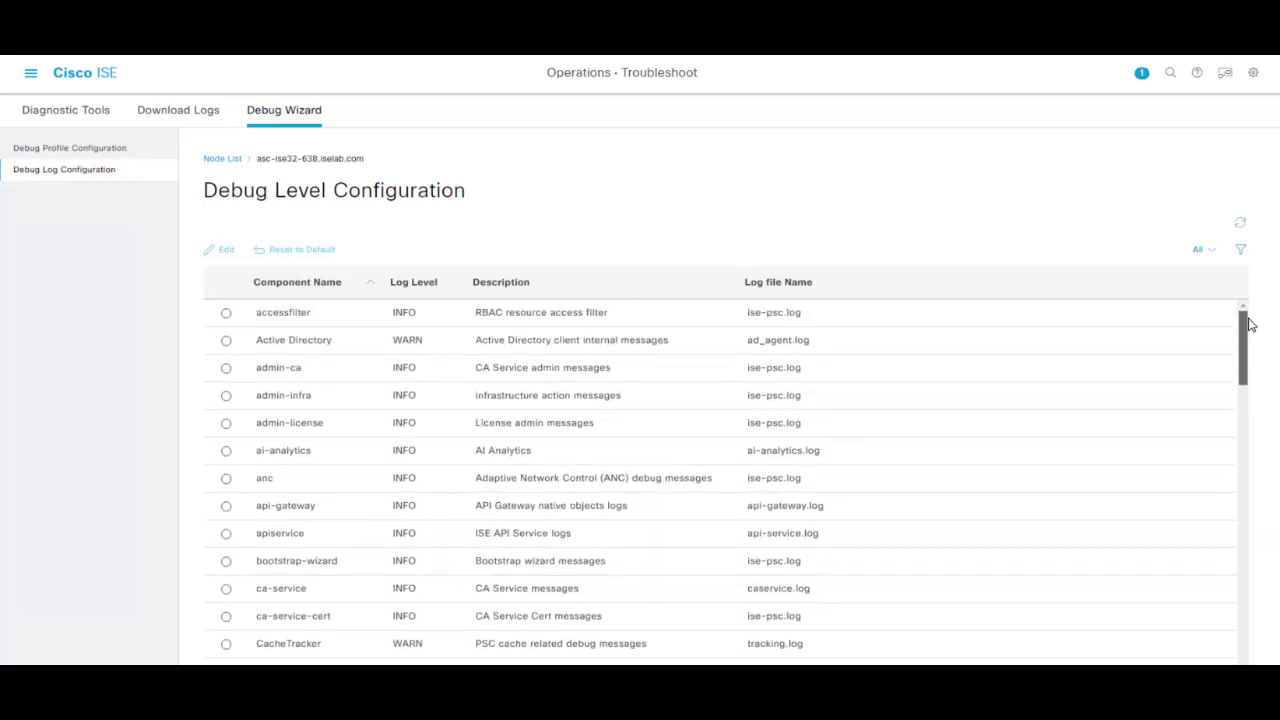
double_click(437, 316)
left_click(452, 318)
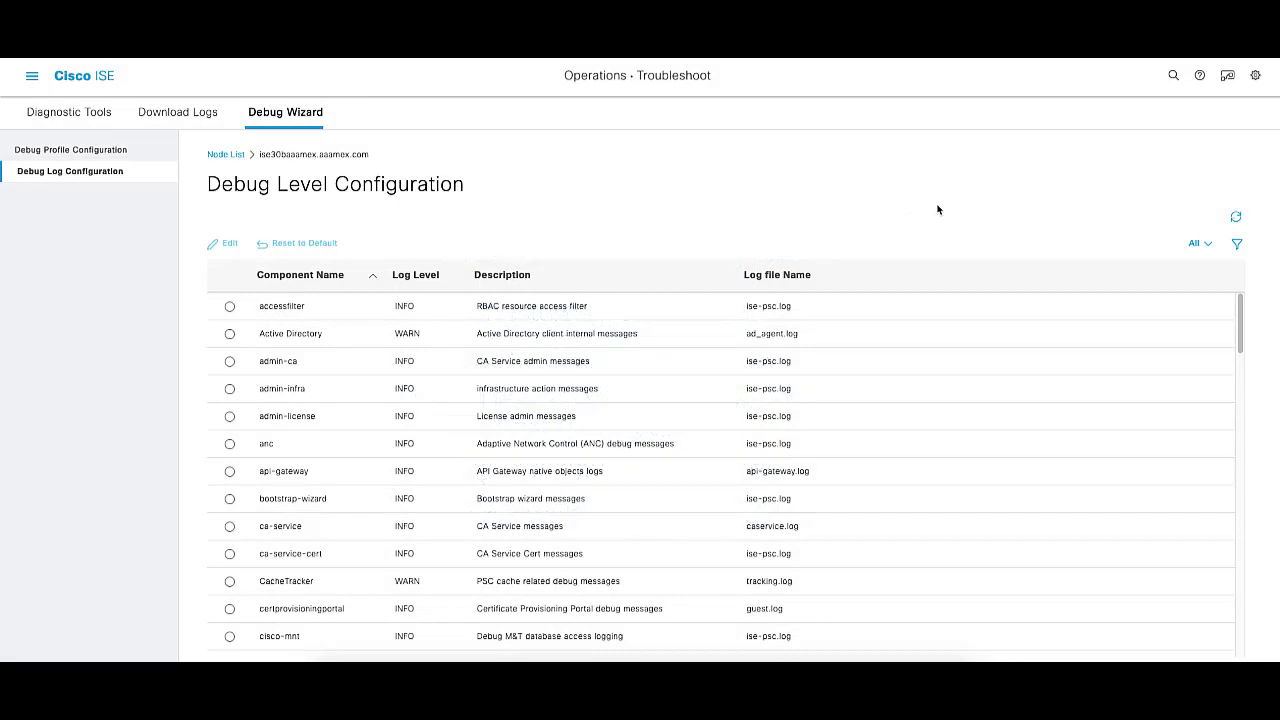
Filter the component names by "posture" and save the posture component's log level as DEBUG
left_click(1238, 244)
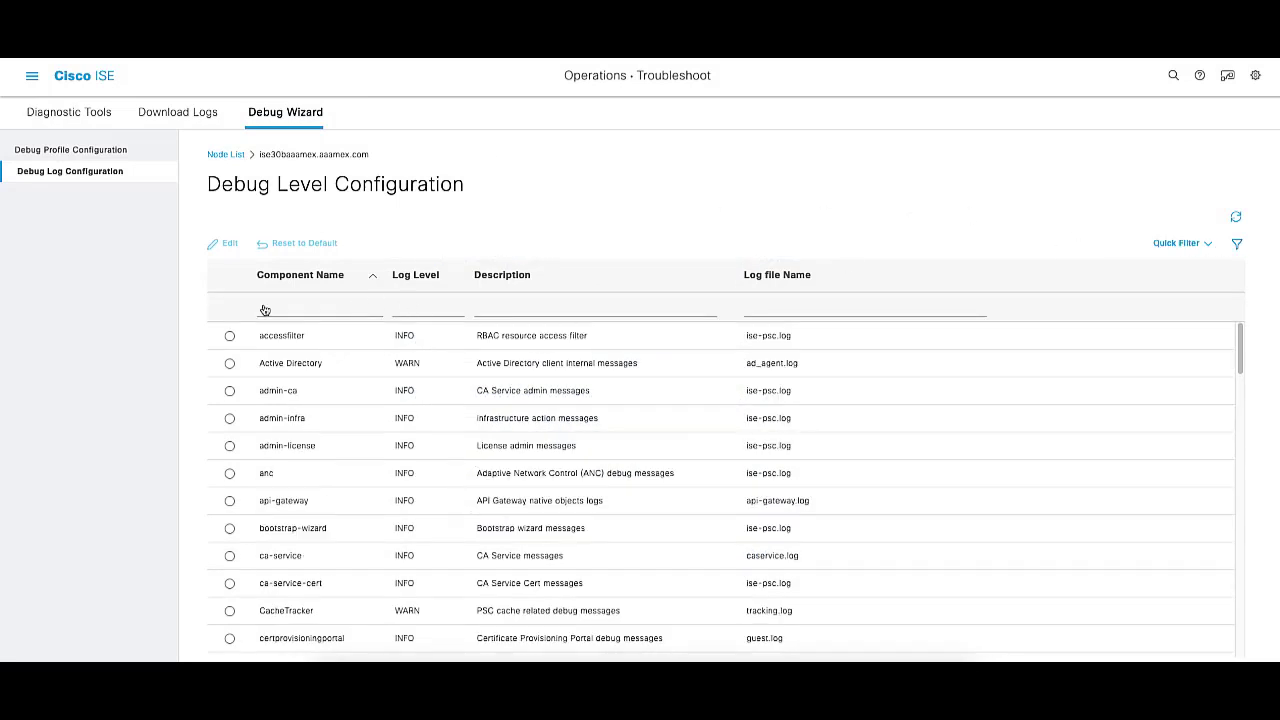
left_click(302, 305)
type("posture")
double_click(417, 335)
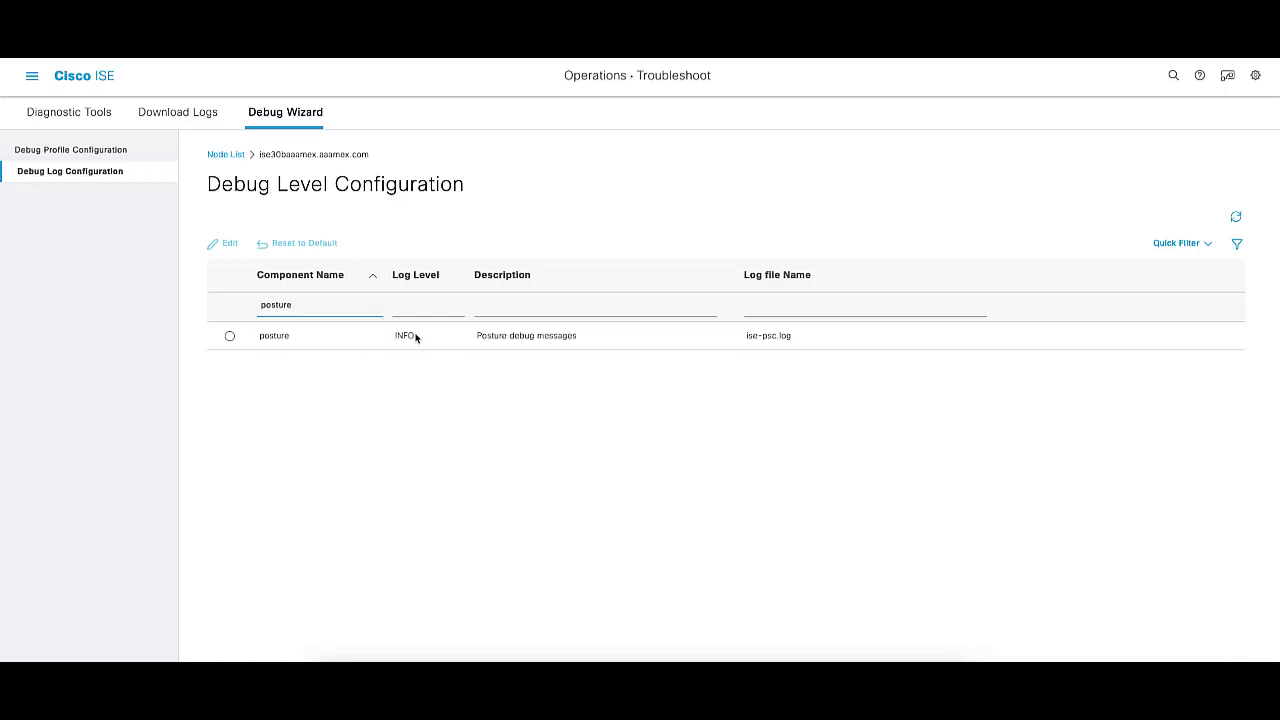
left_click(424, 496)
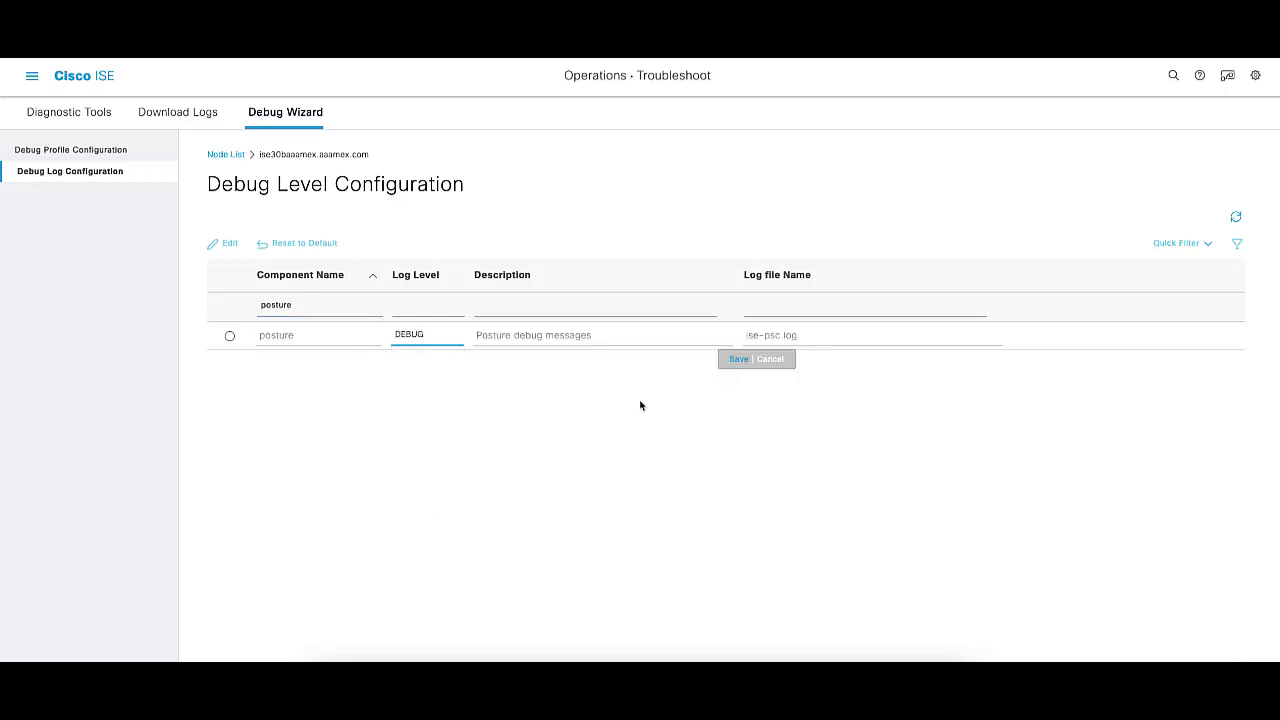
left_click(740, 359)
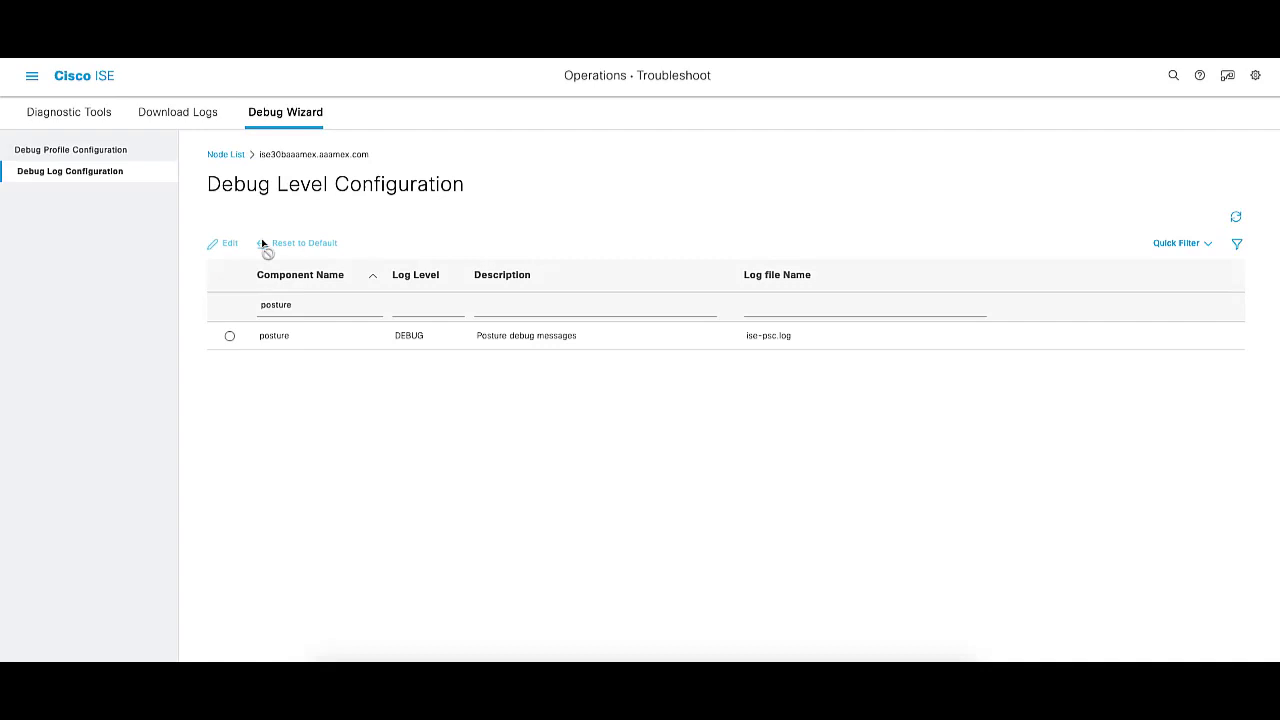
Clear the component filter, return to the node list and reset the primary node ise30baaamex to its default debug levels
left_click(1236, 243)
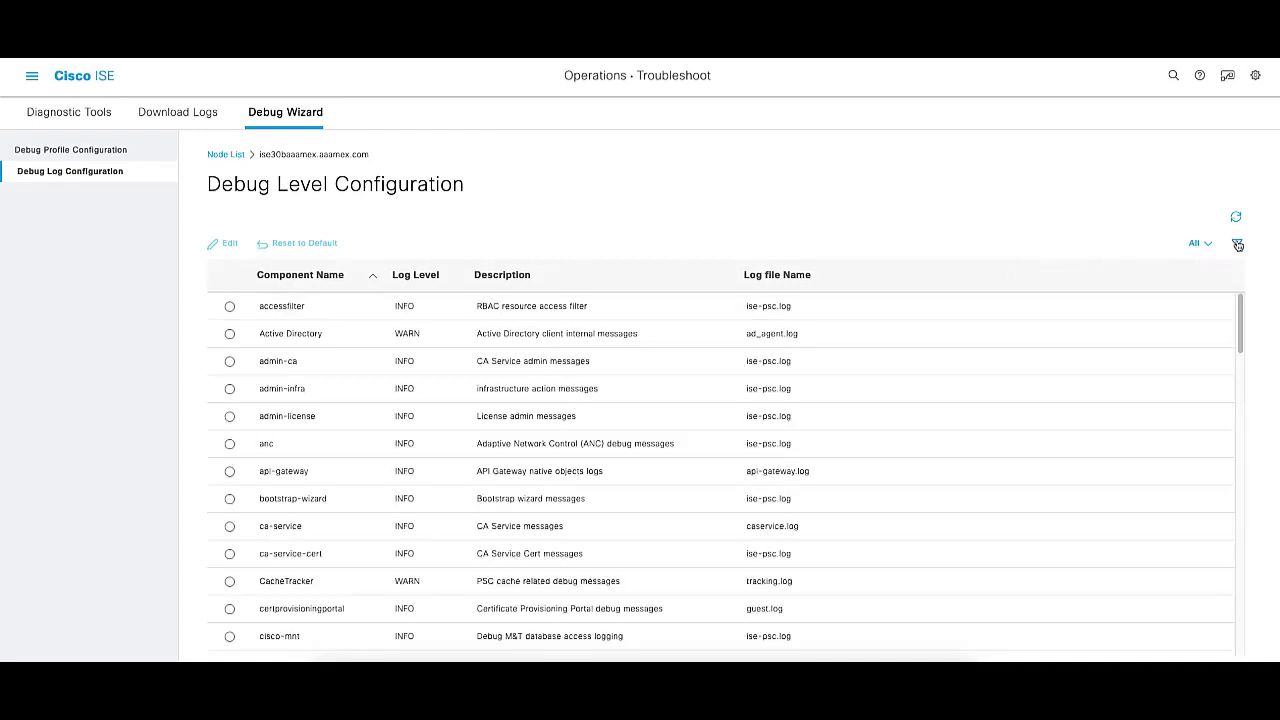
left_click(227, 155)
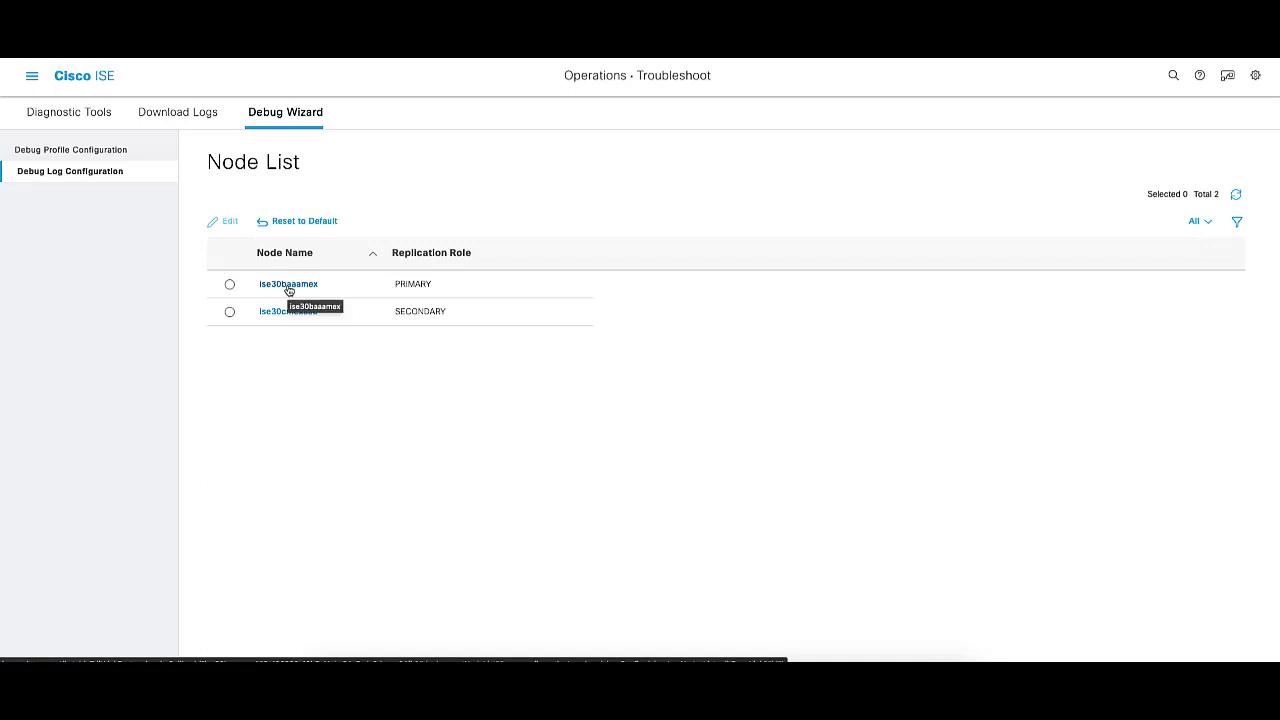
left_click(229, 284)
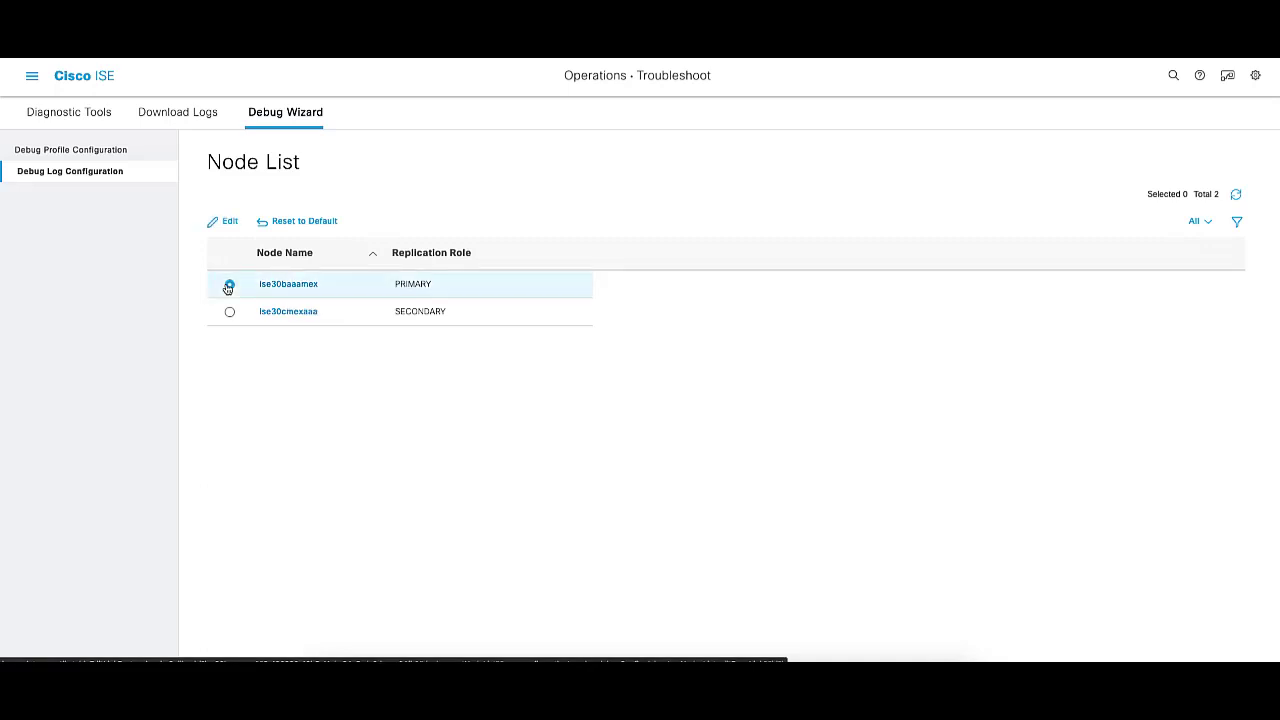
left_click(303, 222)
left_click(696, 238)
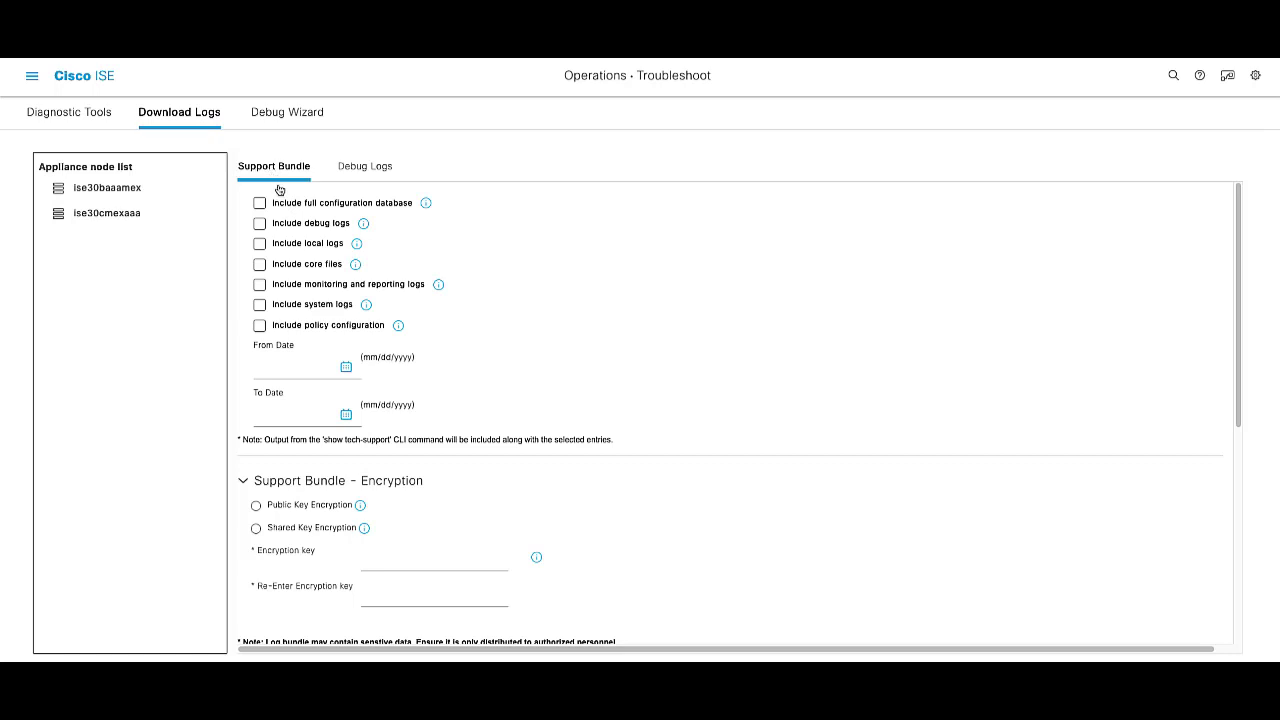
Review the support bundle's content, date and encryption options, and view the separate debug logs section
scroll(348, 312, "down", 3)
scroll(368, 323, "down", 2)
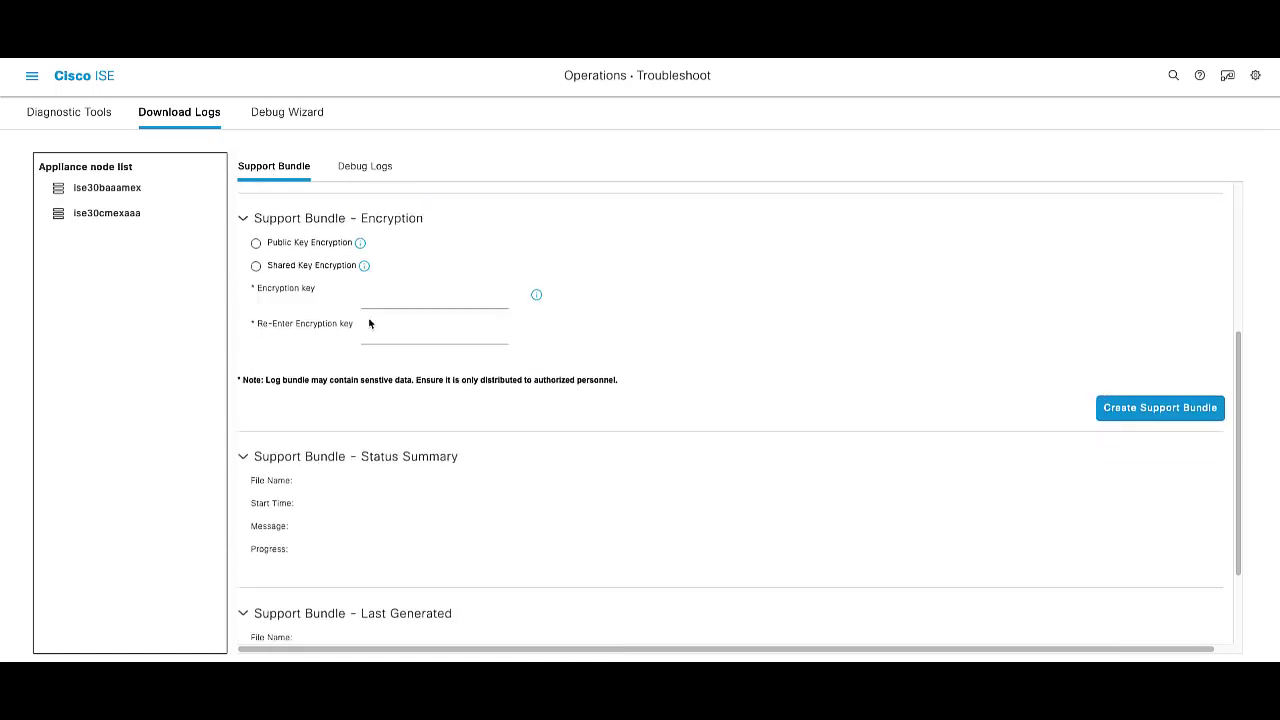
scroll(366, 323, "up", 5)
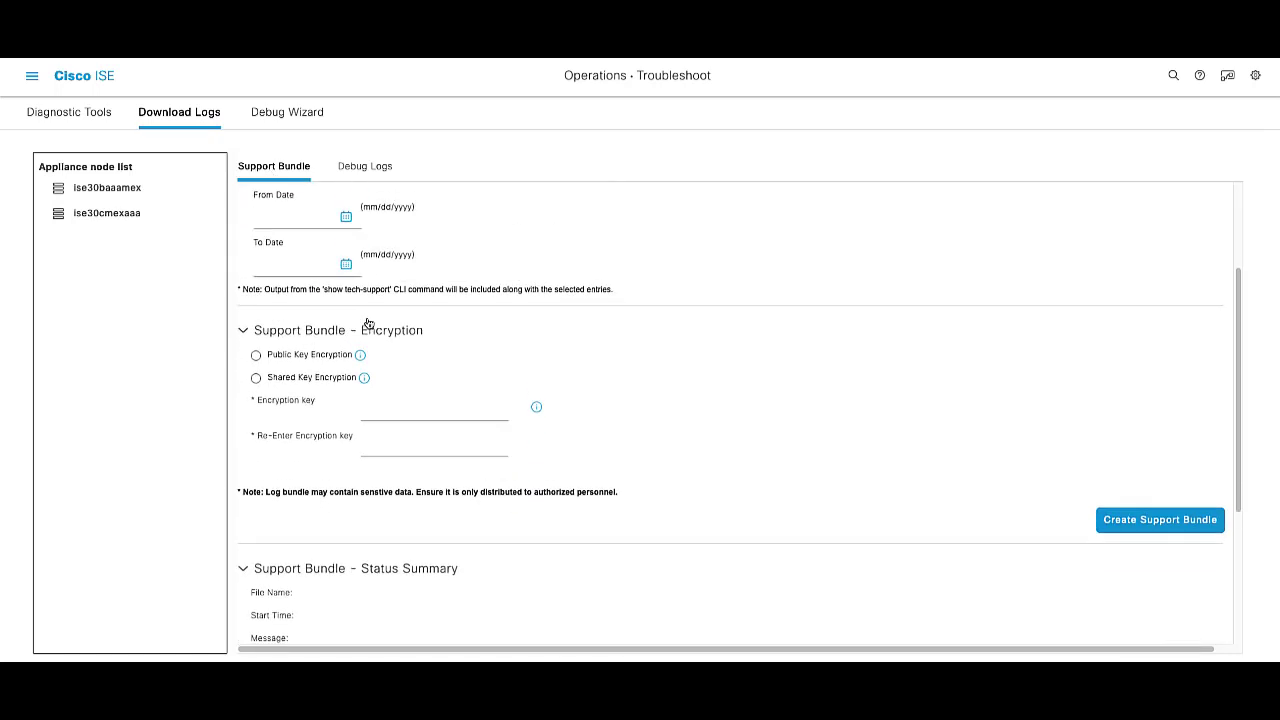
left_click(364, 168)
scroll(375, 302, "down", 3)
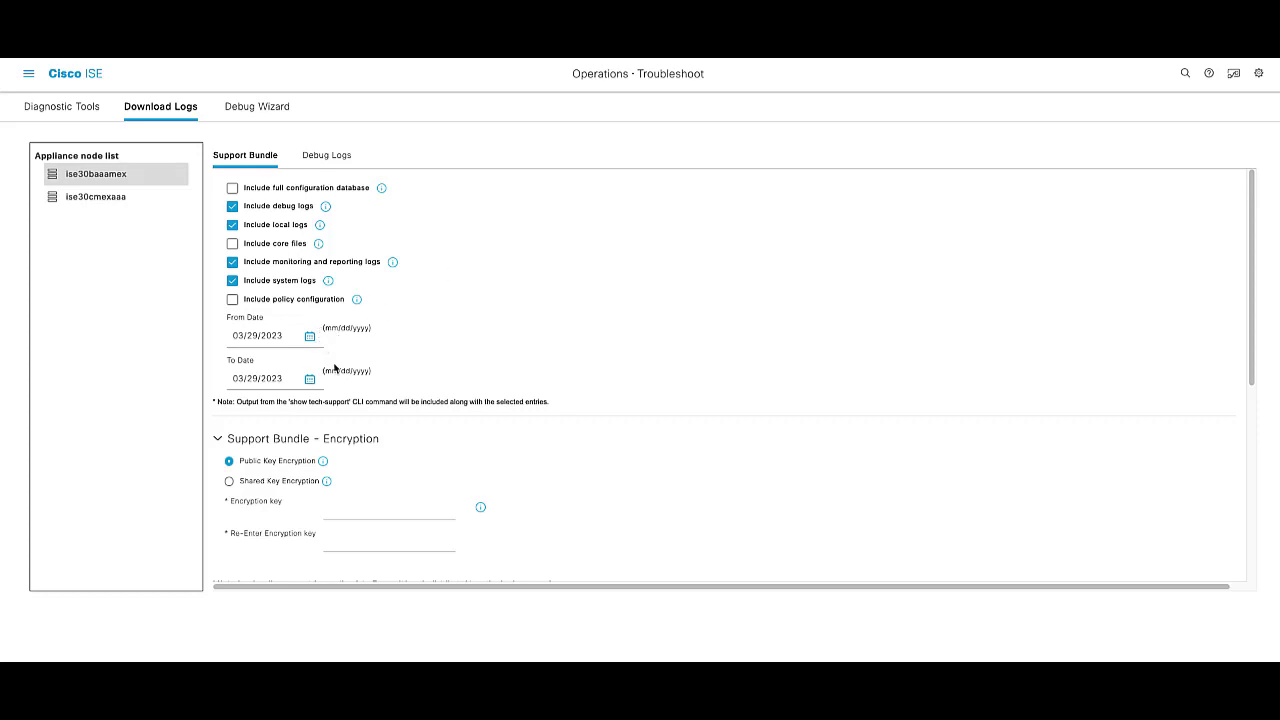
Check the Public Key Encryption description and create the support bundle for node ise30baaamex
scroll(332, 390, "down", 1)
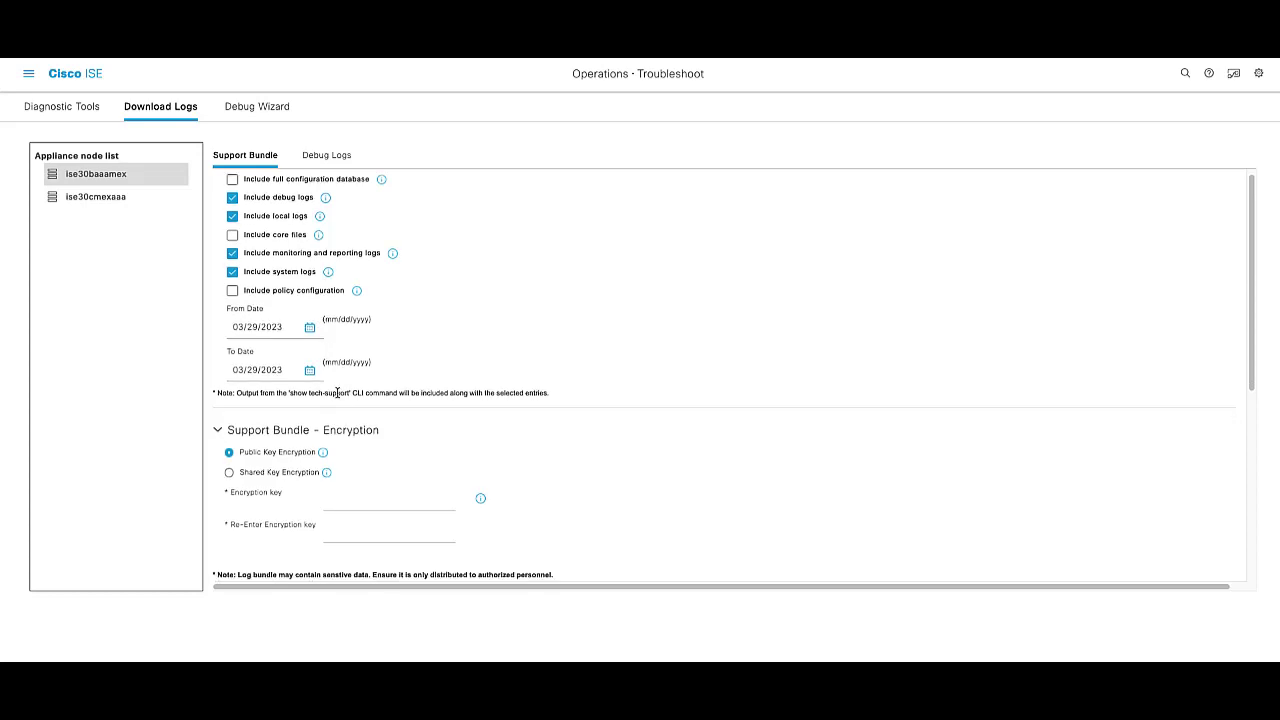
scroll(337, 400, "down", 2)
mouse_move(318, 434)
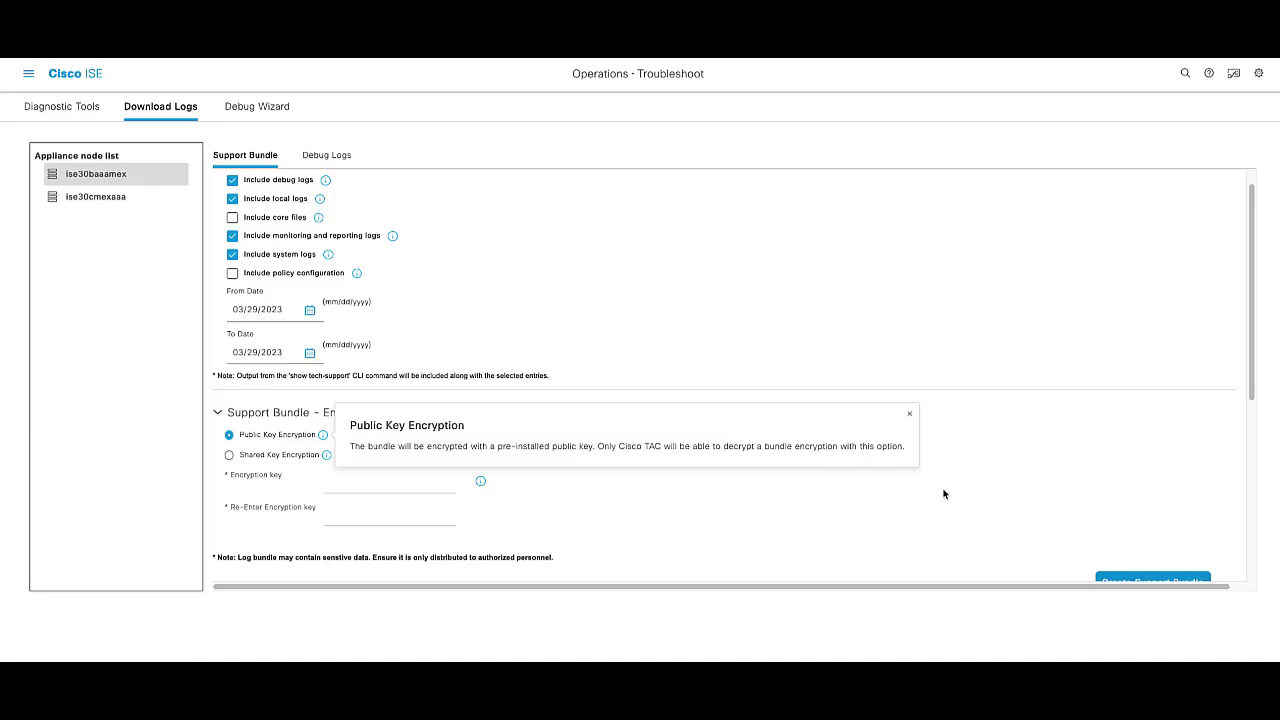
scroll(960, 493, "down", 3)
left_click(1141, 565)
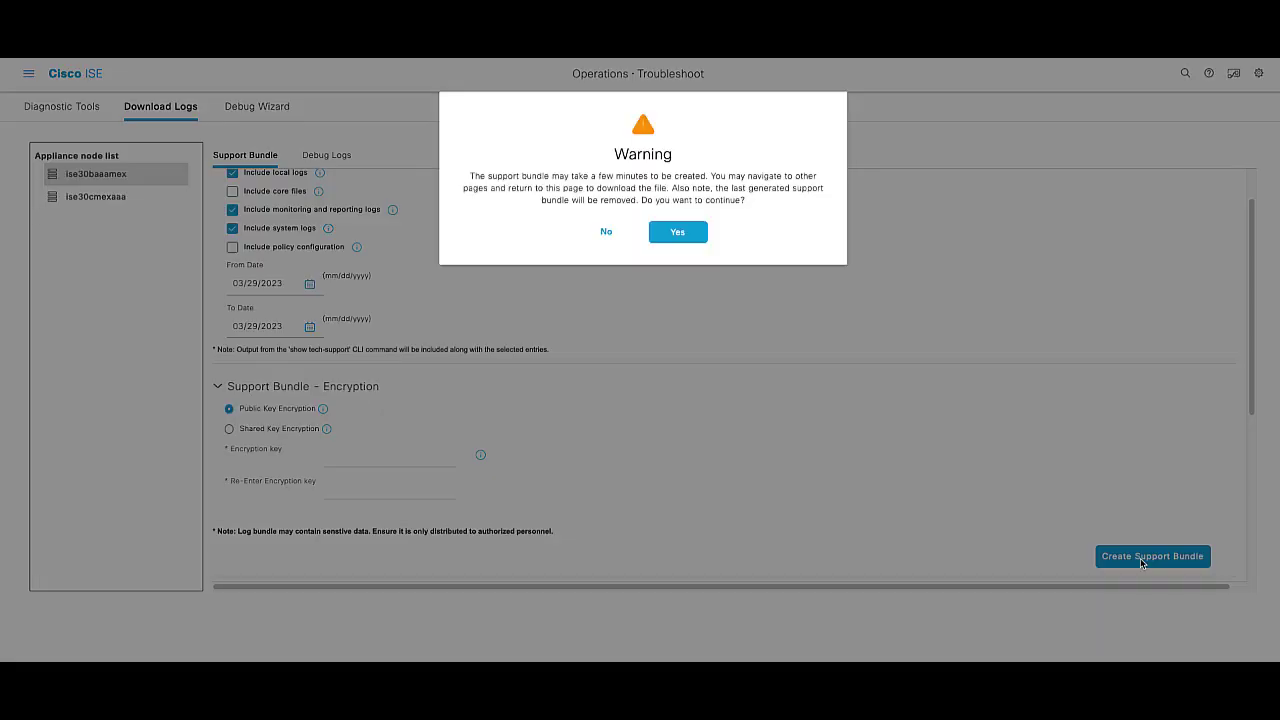
left_click(677, 232)
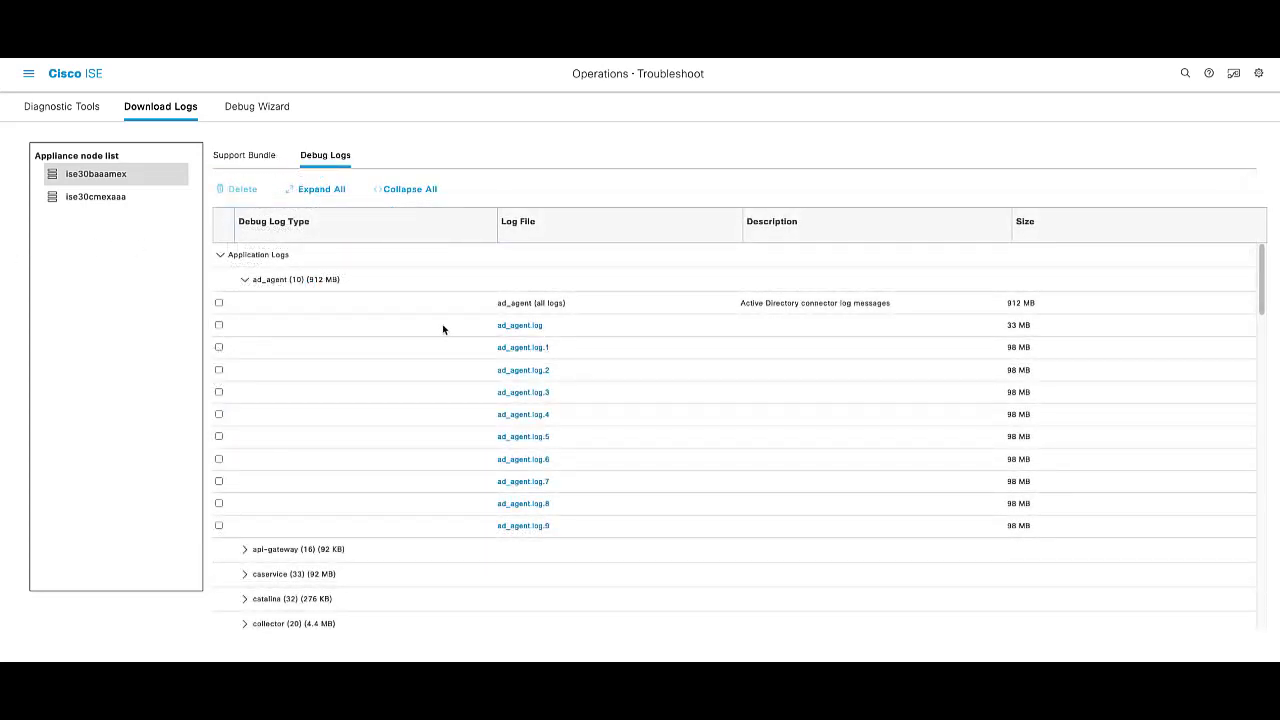
Expand the collector log type in ise30baaamex's debug logs and browse its individual log files
scroll(428, 347, "down", 3)
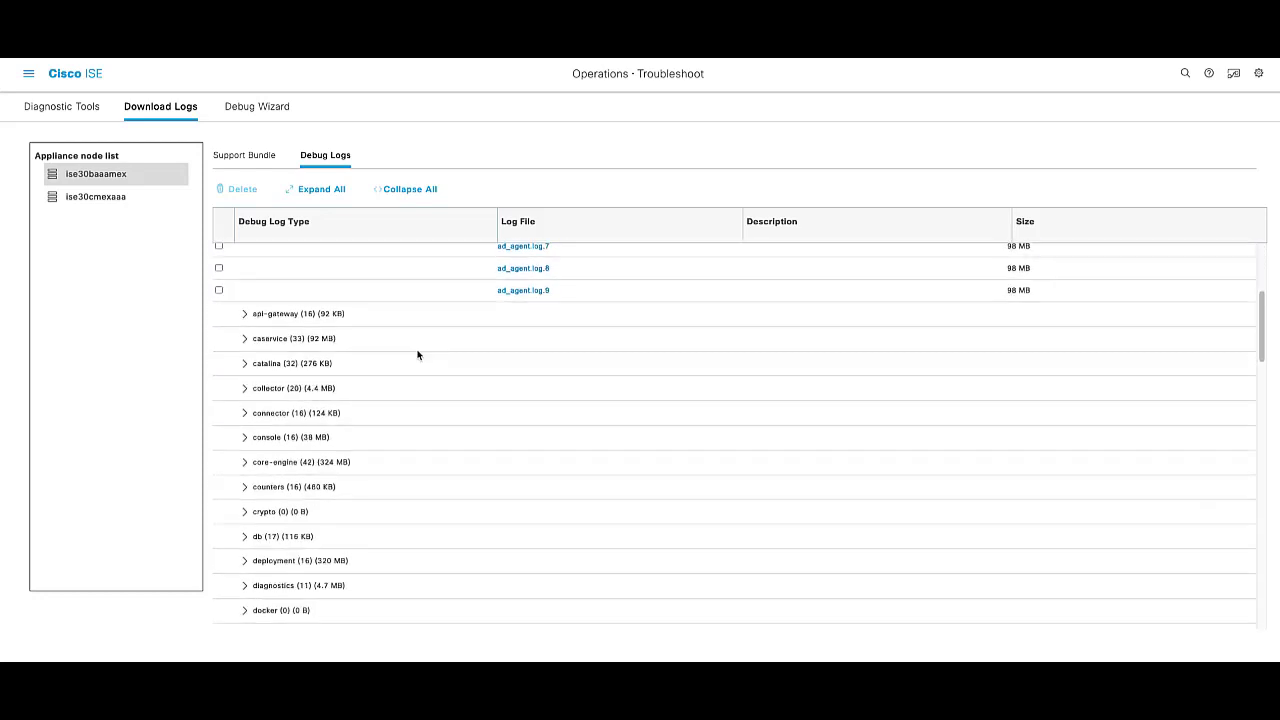
left_click(244, 388)
scroll(262, 415, "down", 4)
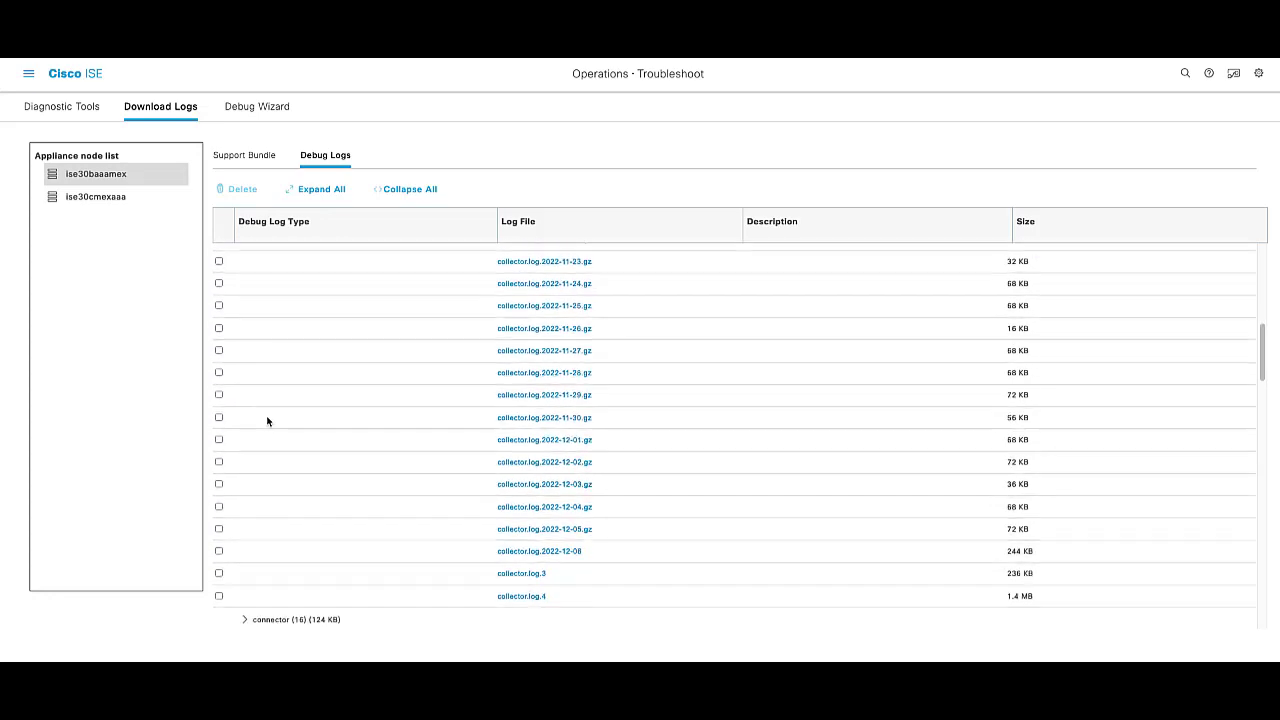
scroll(267, 415, "down", 3)
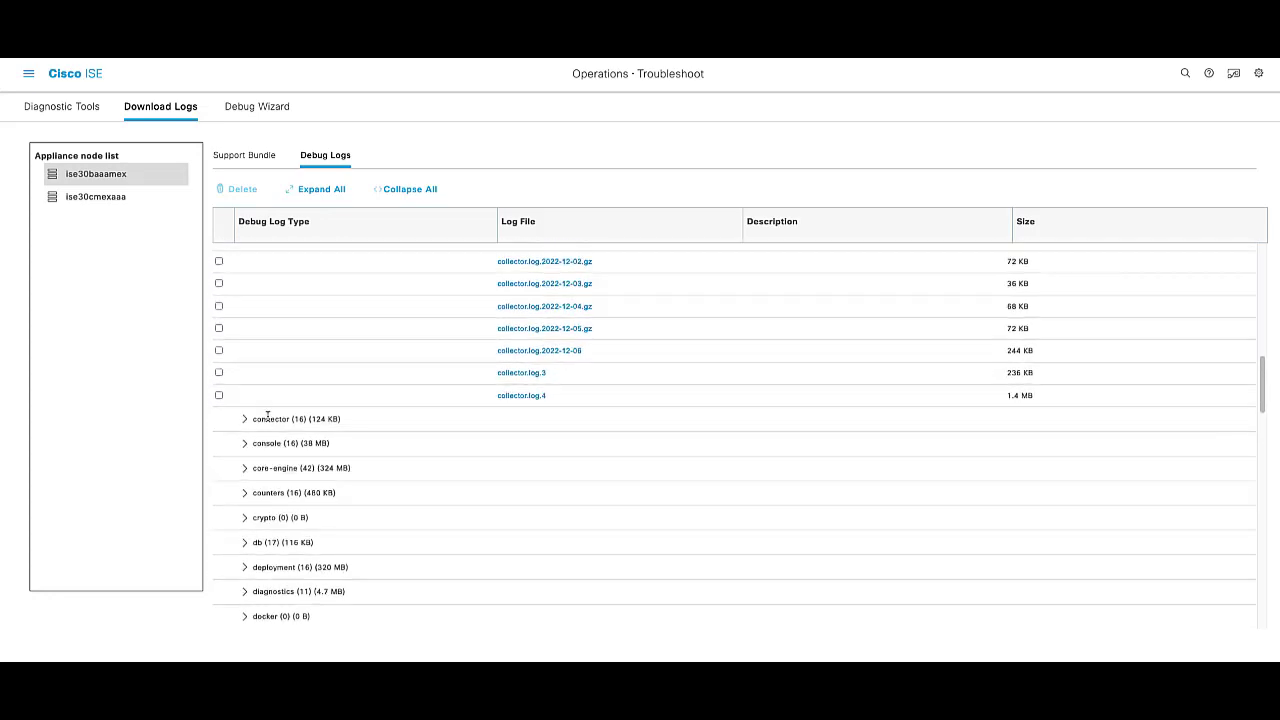
scroll(275, 418, "up", 5)
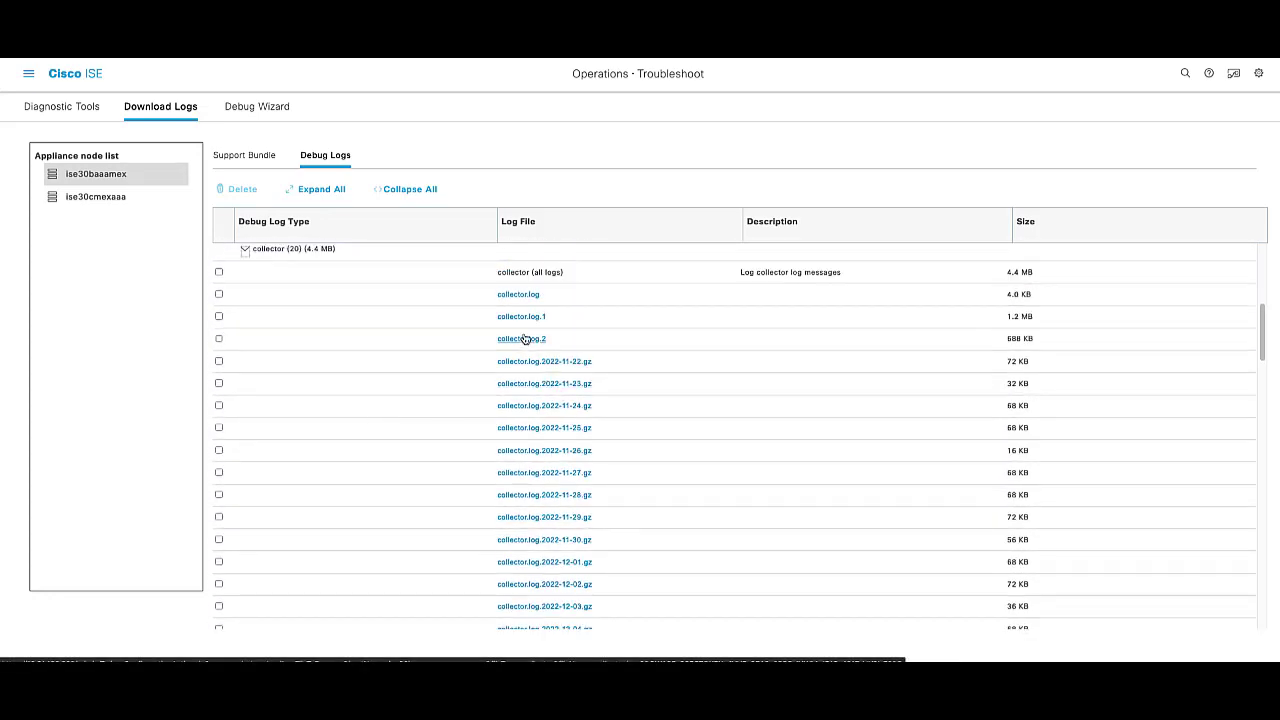